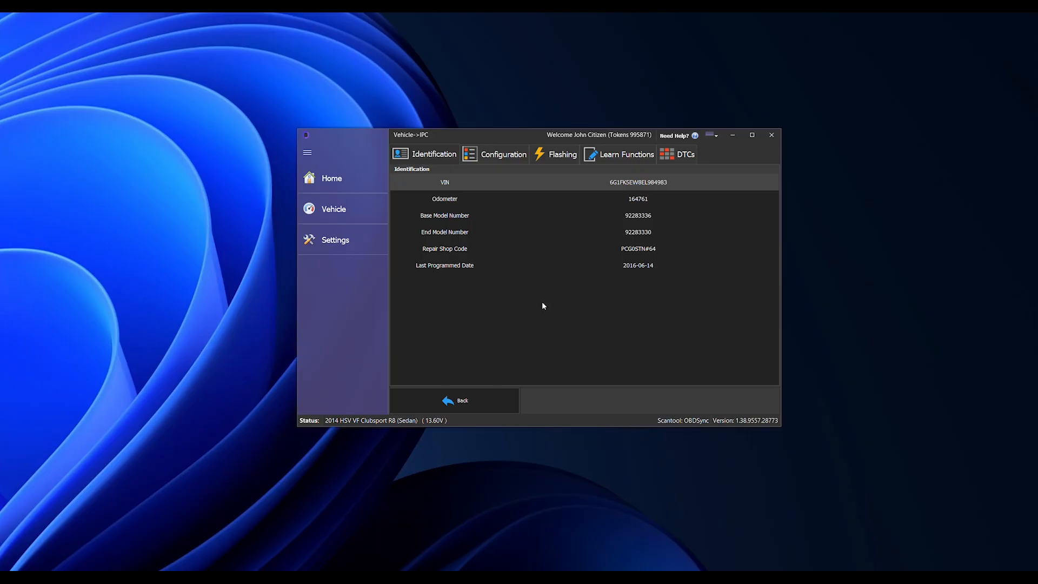
Set the instrument cluster's Tyre Pressure Monitoring System option to ON and write the flash to the module
left_click(555, 156)
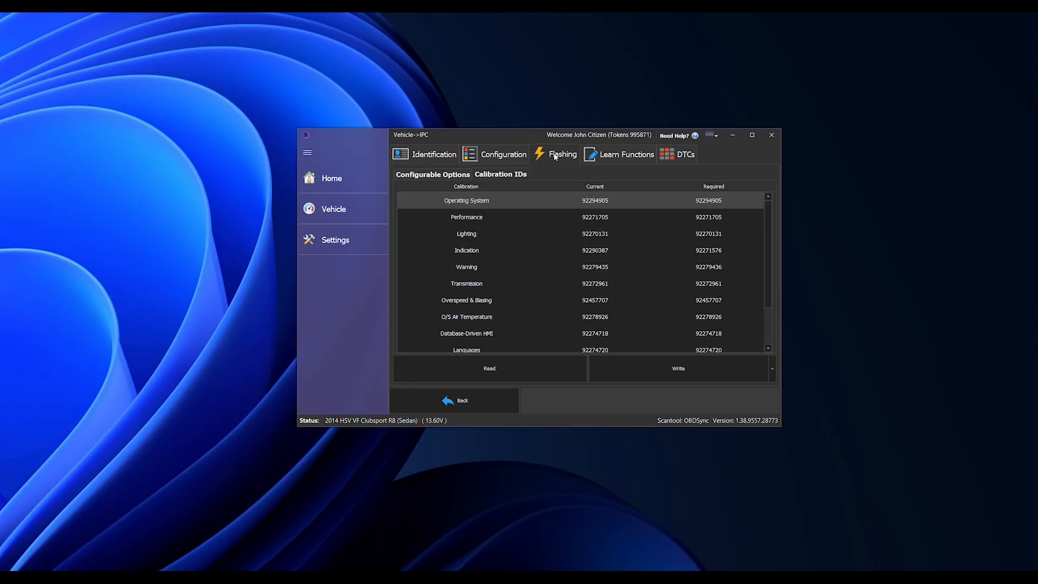
left_click(439, 179)
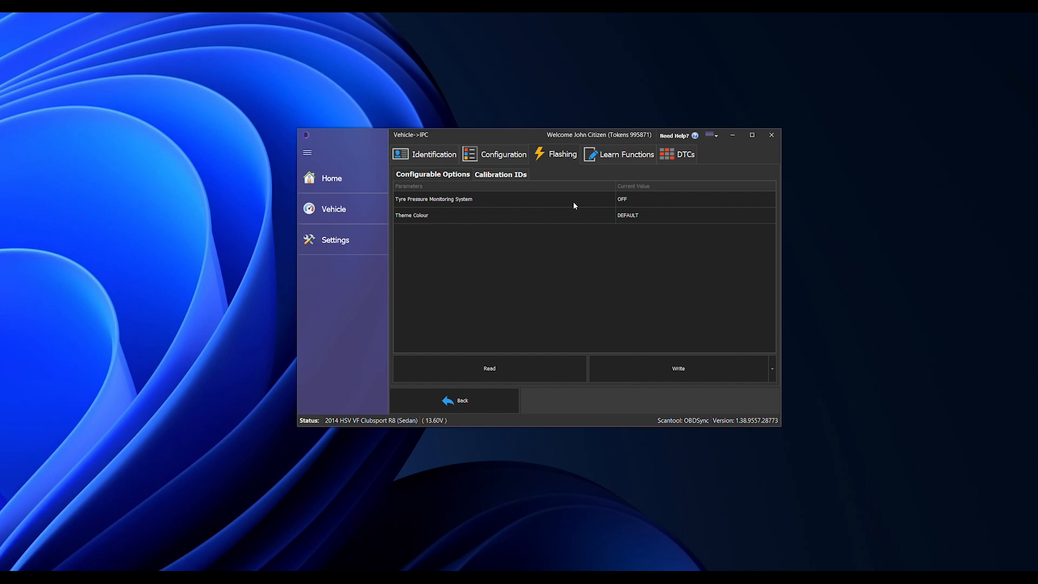
left_click(645, 200)
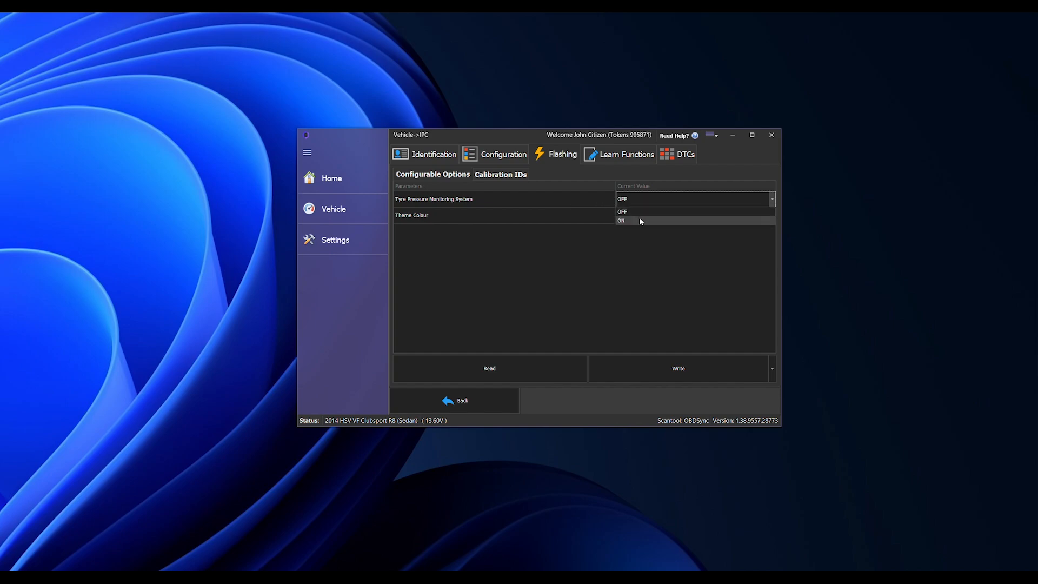
left_click(633, 220)
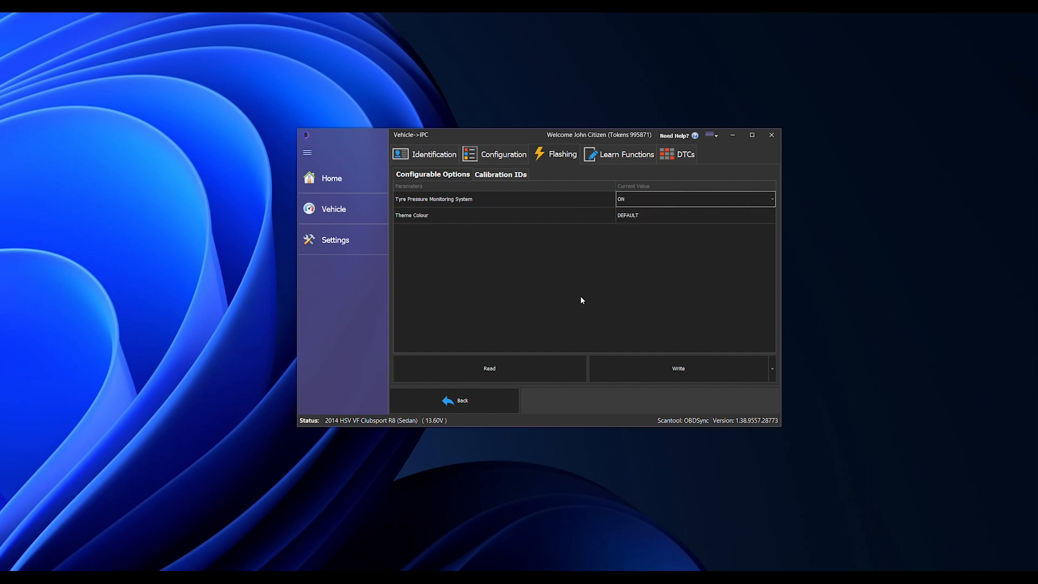
left_click(660, 366)
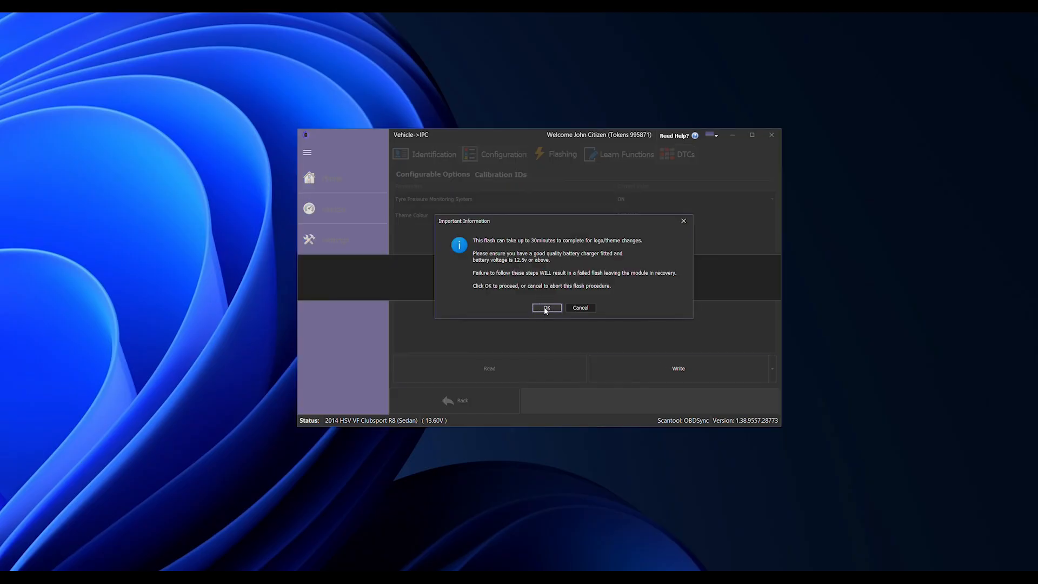
left_click(546, 309)
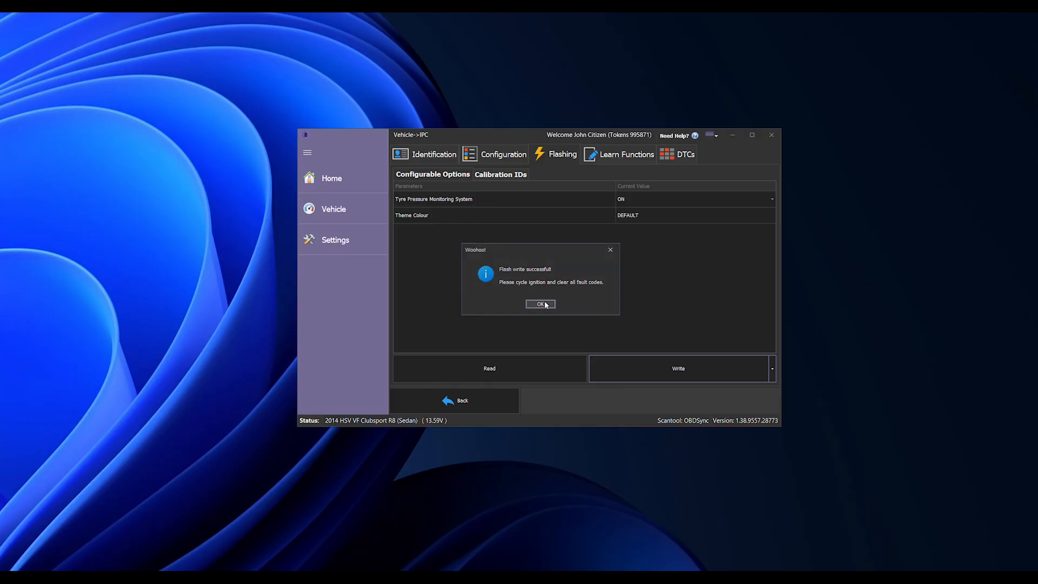
left_click(540, 304)
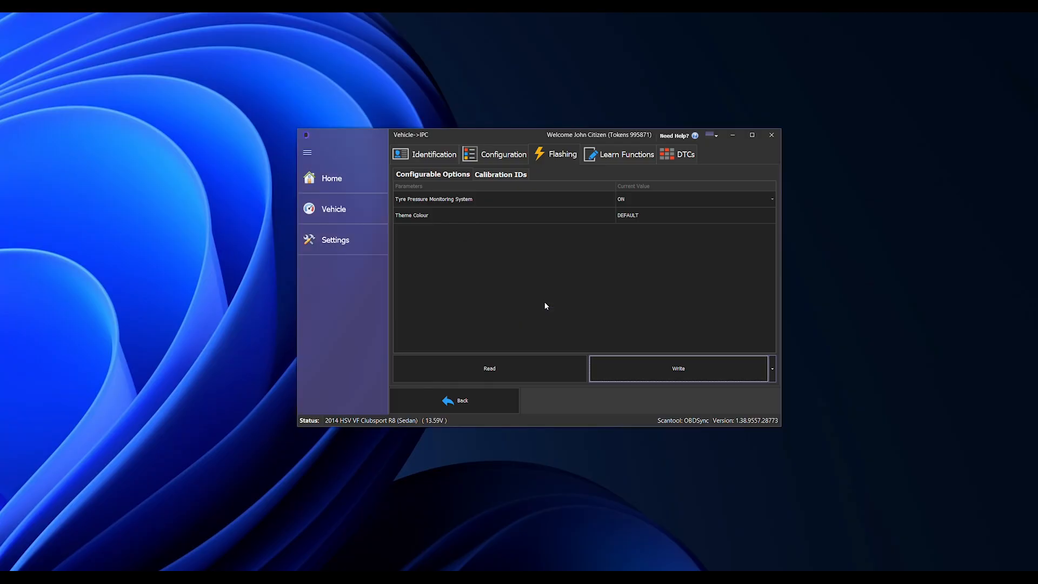
Switch to the Body Control Module, set its Tyre Pressure Monitoring option to ENABLED and write the flash
left_click(468, 402)
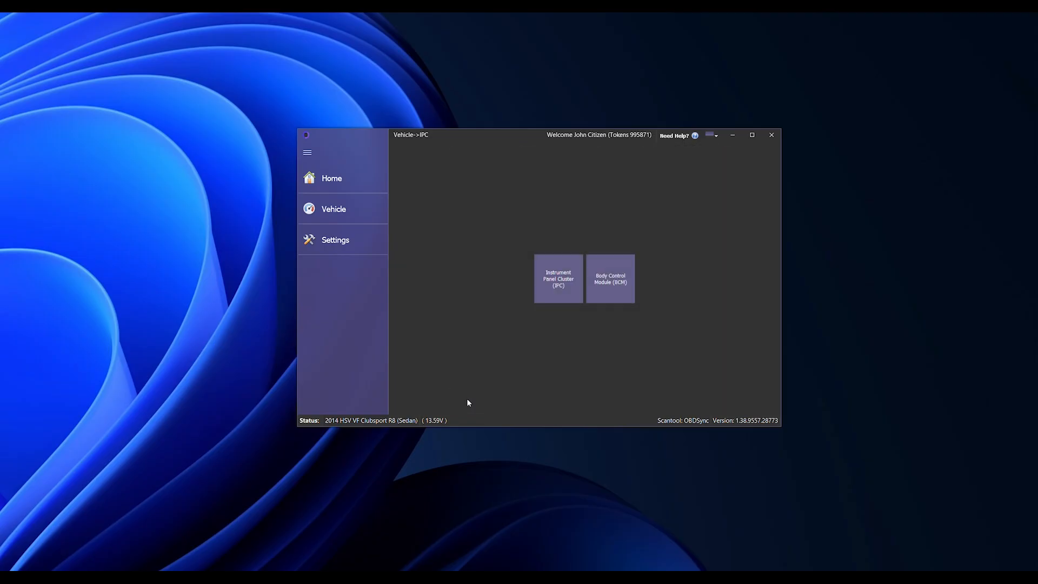
left_click(604, 294)
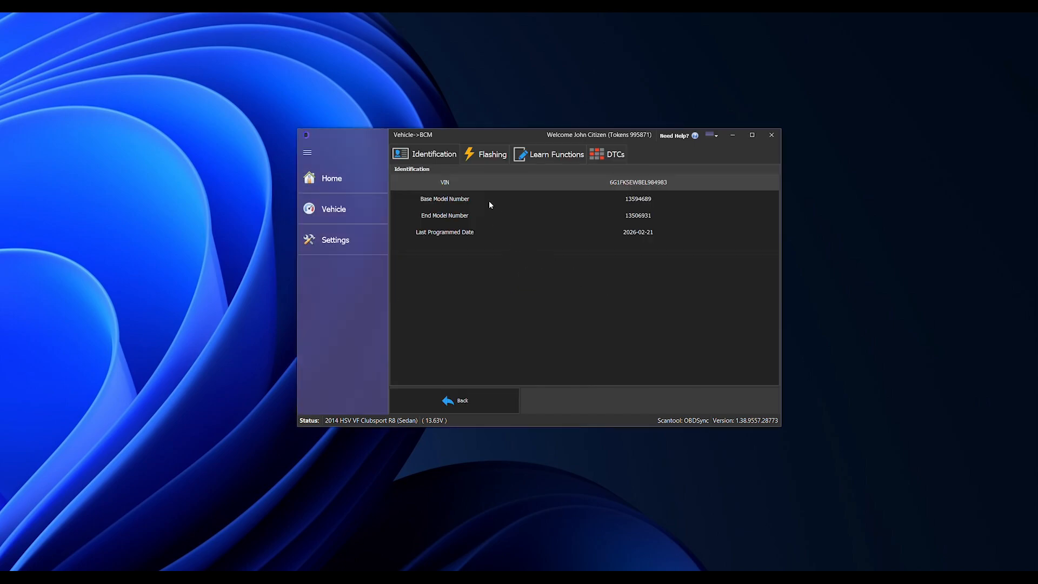
left_click(489, 157)
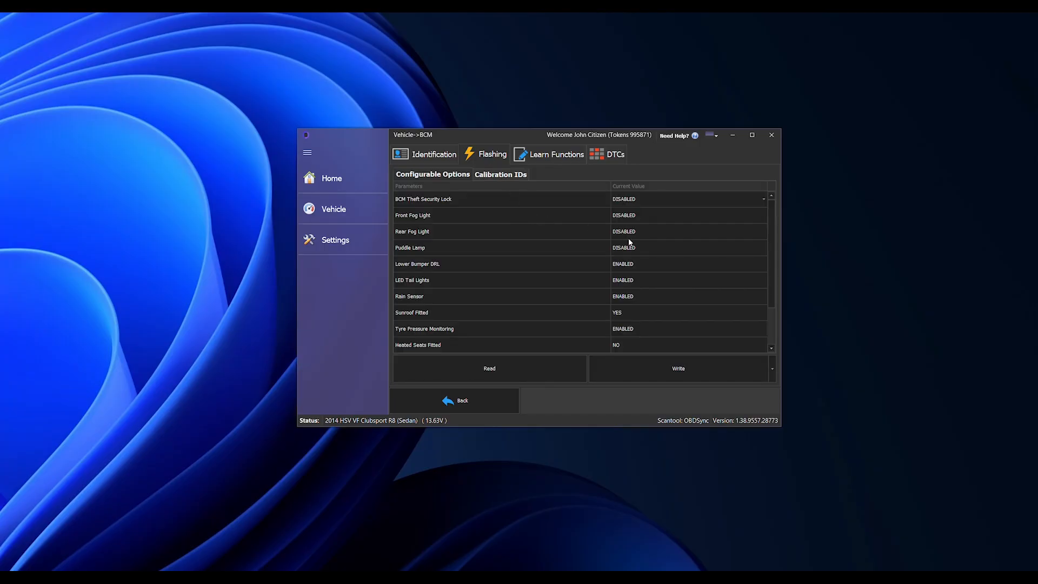
left_click(659, 328)
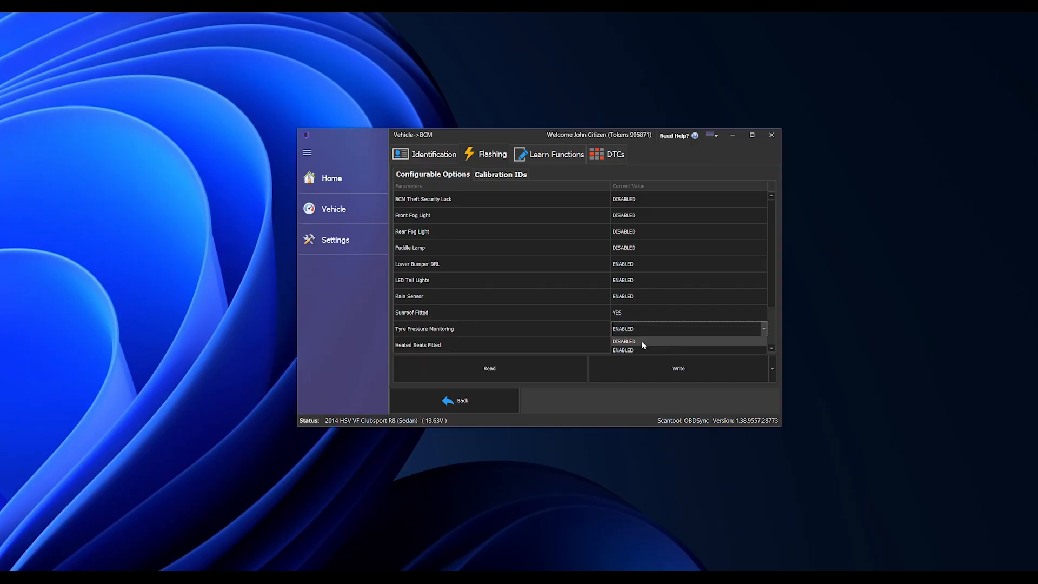
left_click(625, 350)
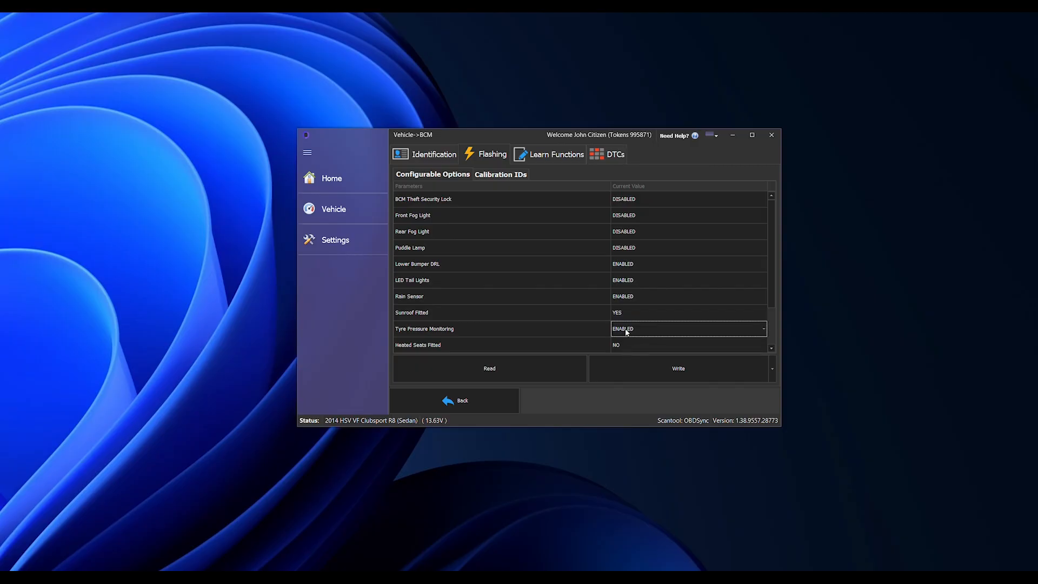
left_click(654, 370)
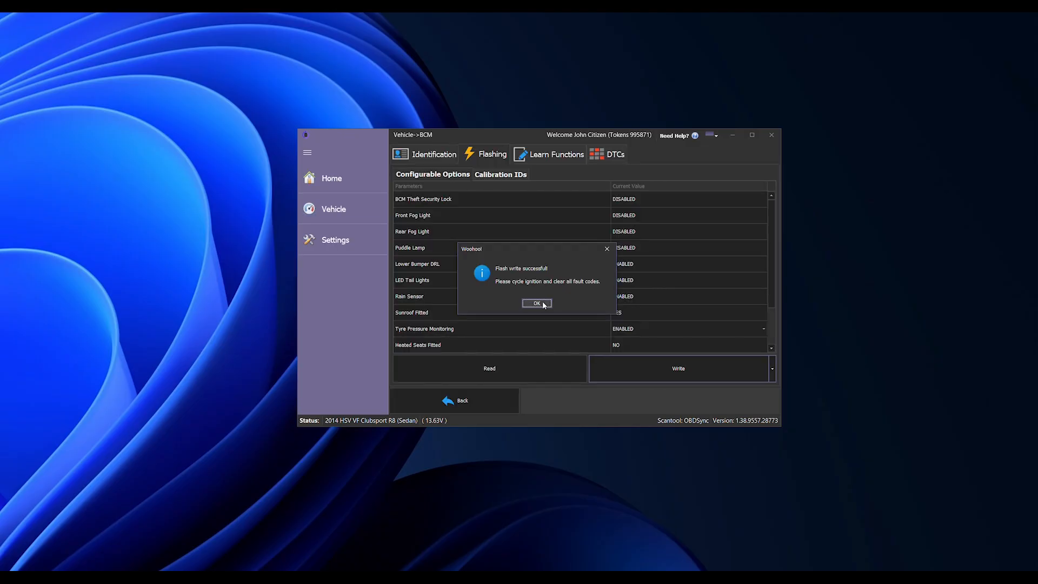
left_click(537, 303)
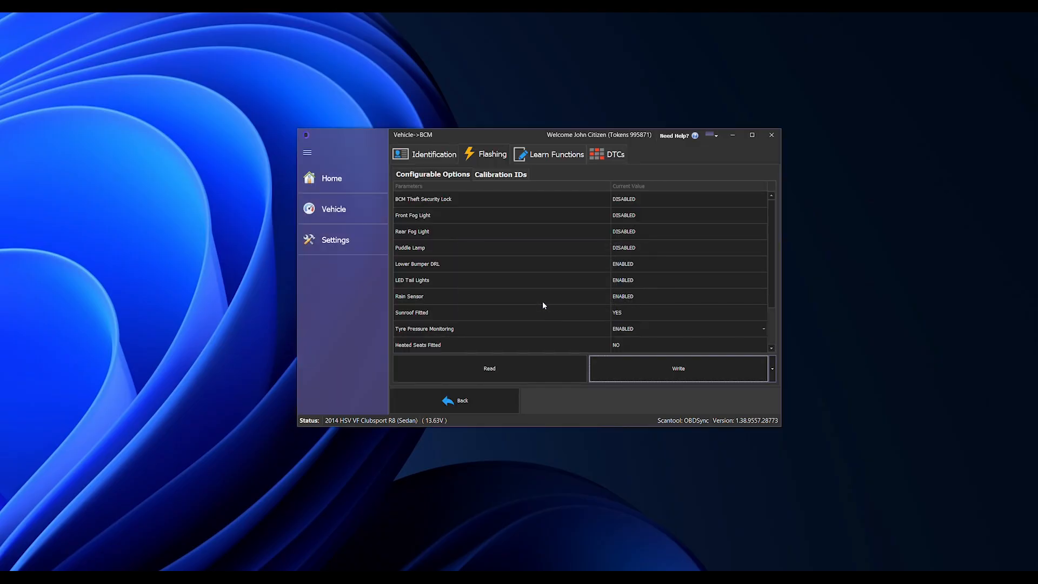
Start the Tyre Type & Pressure Selection learn function and set both Comfort pressures, front and rear, to 250 KPa / 36 PSI
left_click(551, 156)
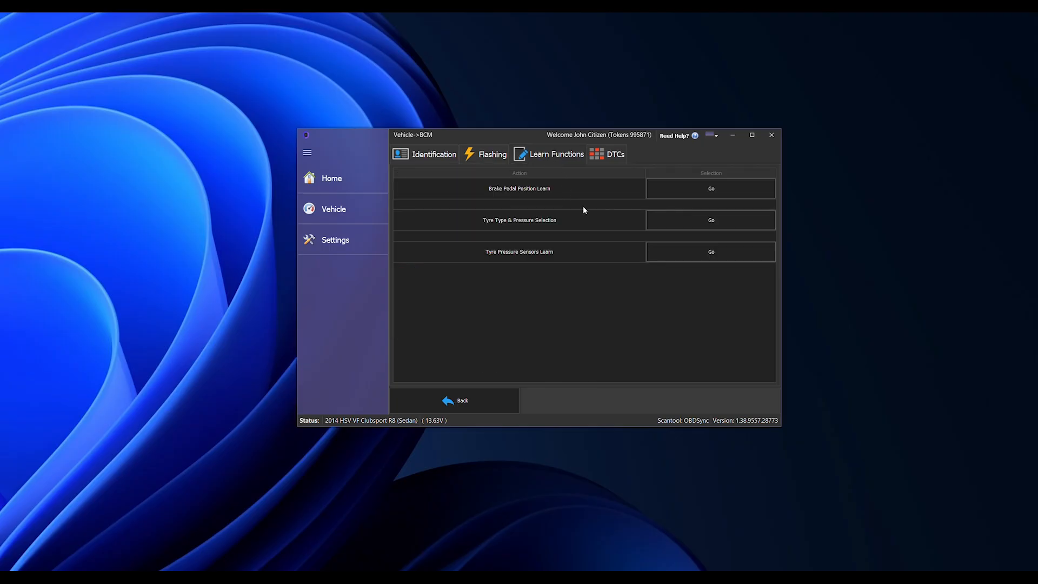
left_click(678, 223)
left_click(679, 225)
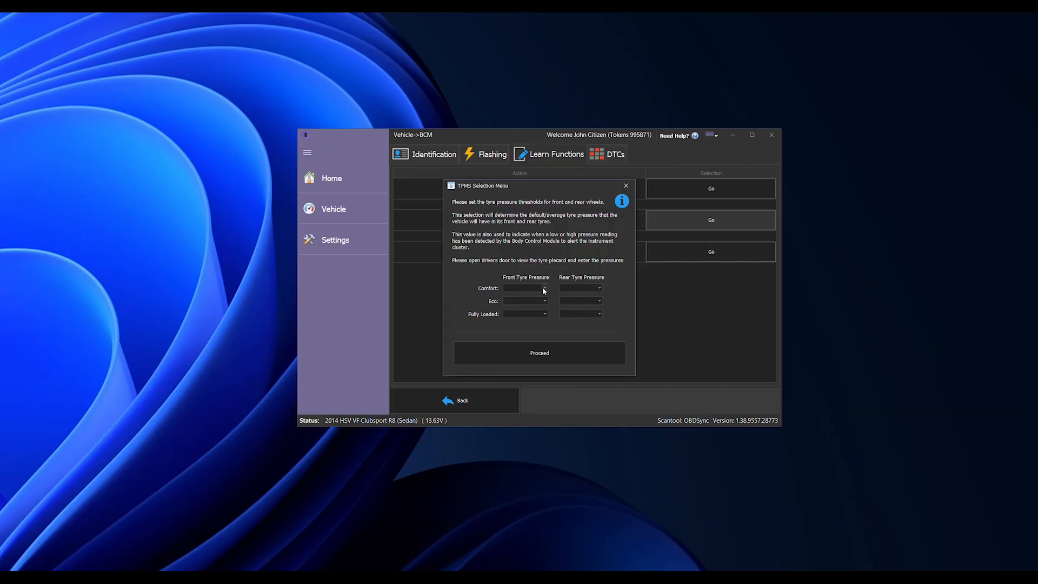
left_click(544, 289)
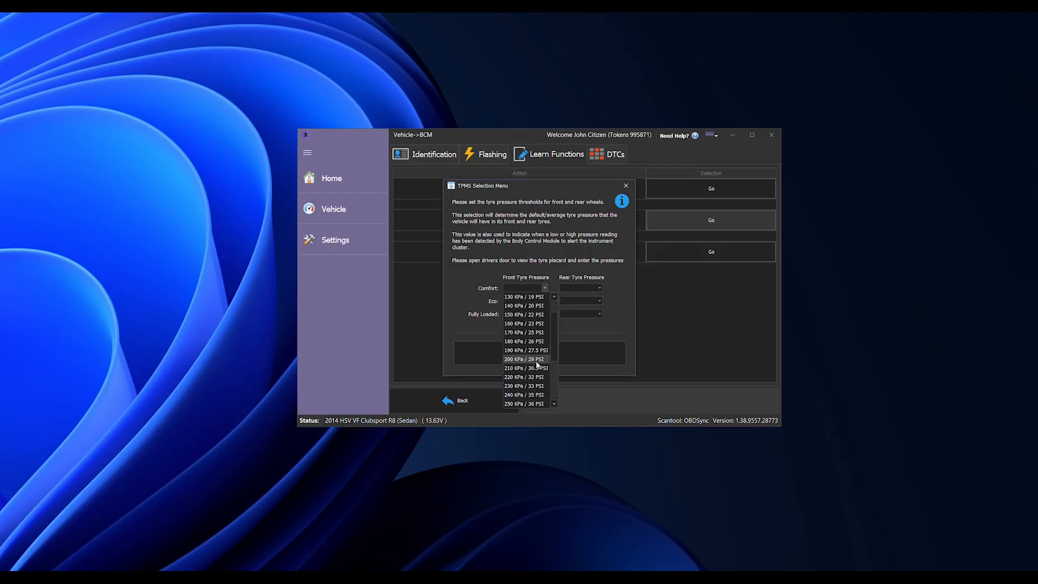
scroll(532, 378, "down", 1)
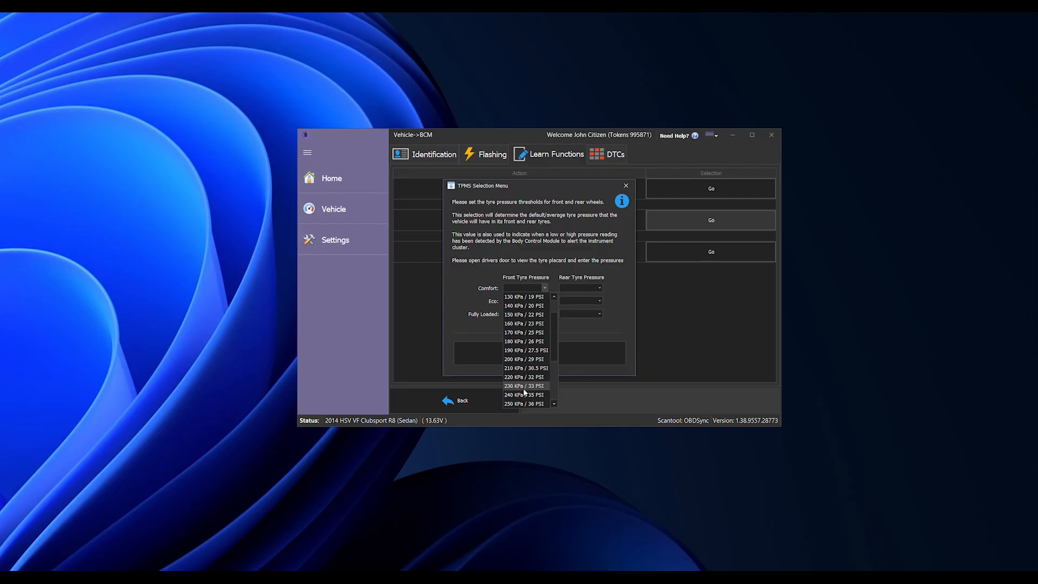
scroll(535, 388, "down", 1)
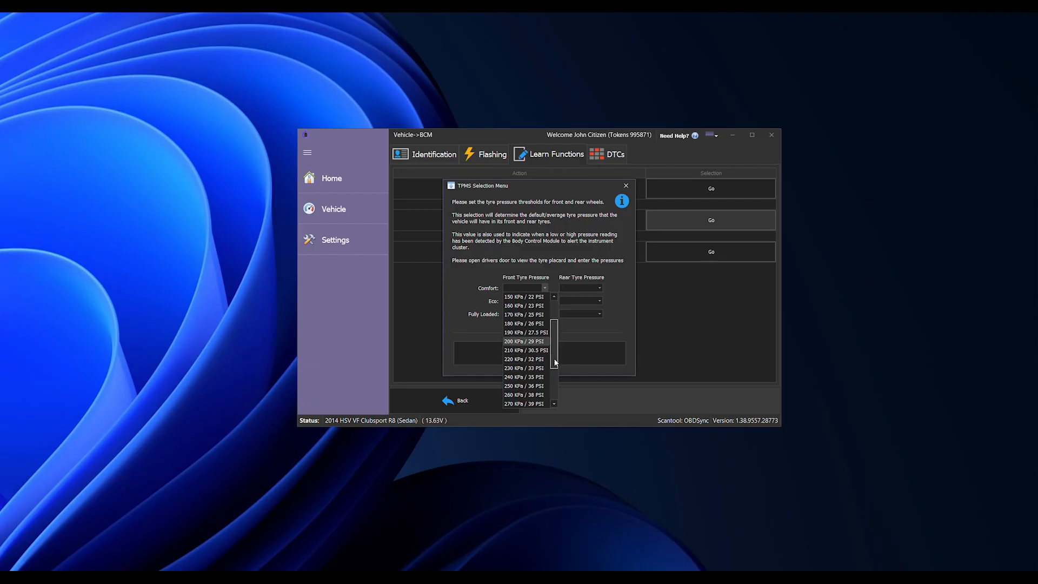
left_click(520, 386)
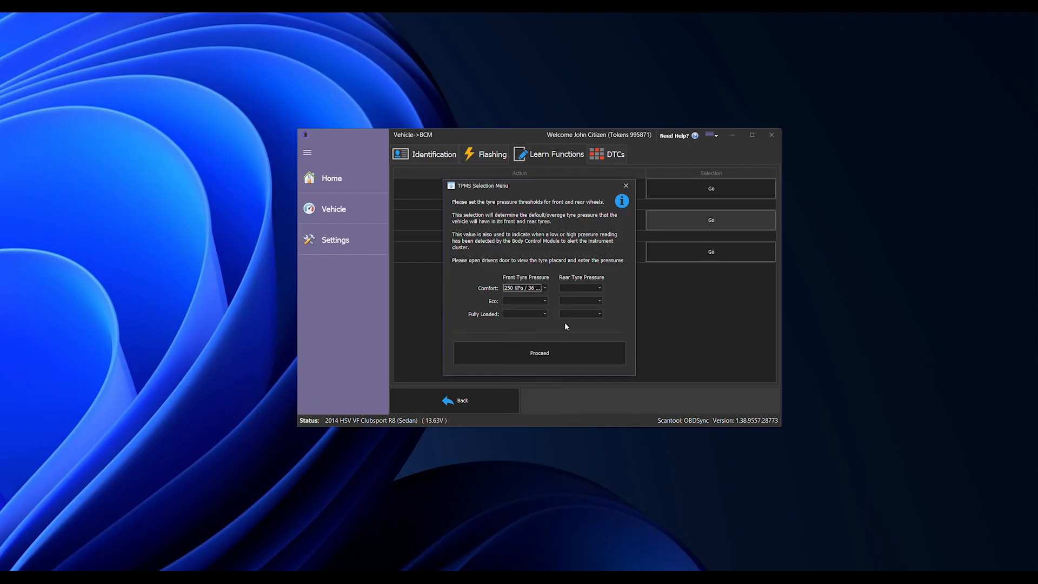
left_click(598, 288)
left_click_drag(610, 330, 609, 353)
left_click(578, 377)
Set the Eco tyre pressures for front and rear to 250 KPa / 36 PSI
left_click(545, 301)
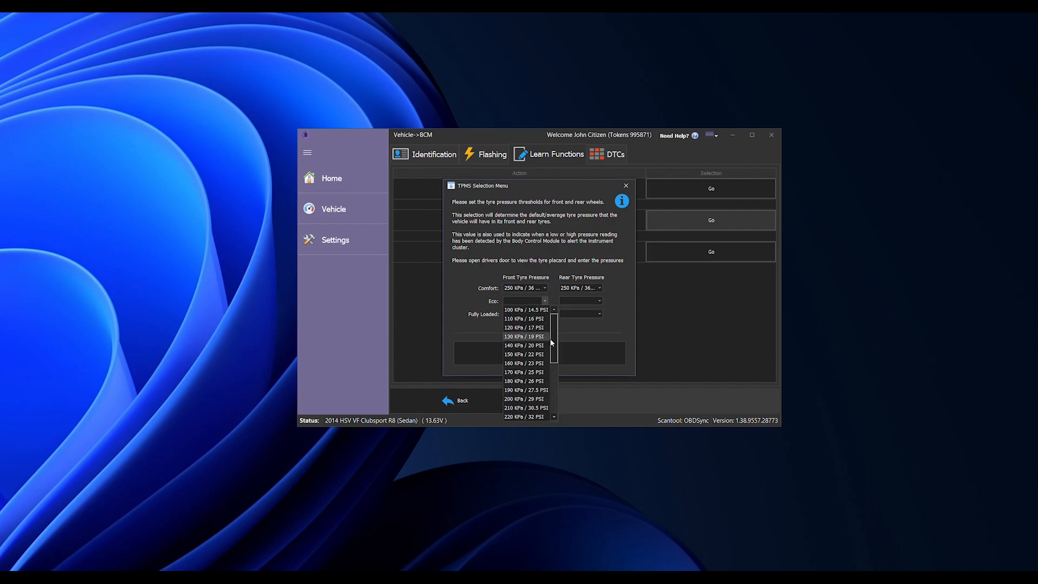
left_click_drag(554, 339, 553, 351)
left_click(529, 398)
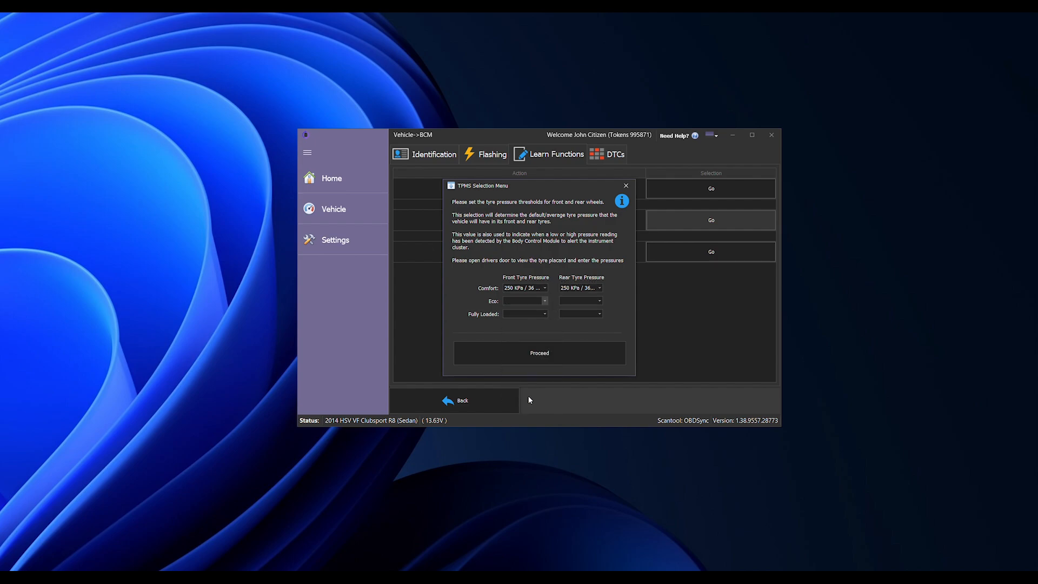
left_click(598, 301)
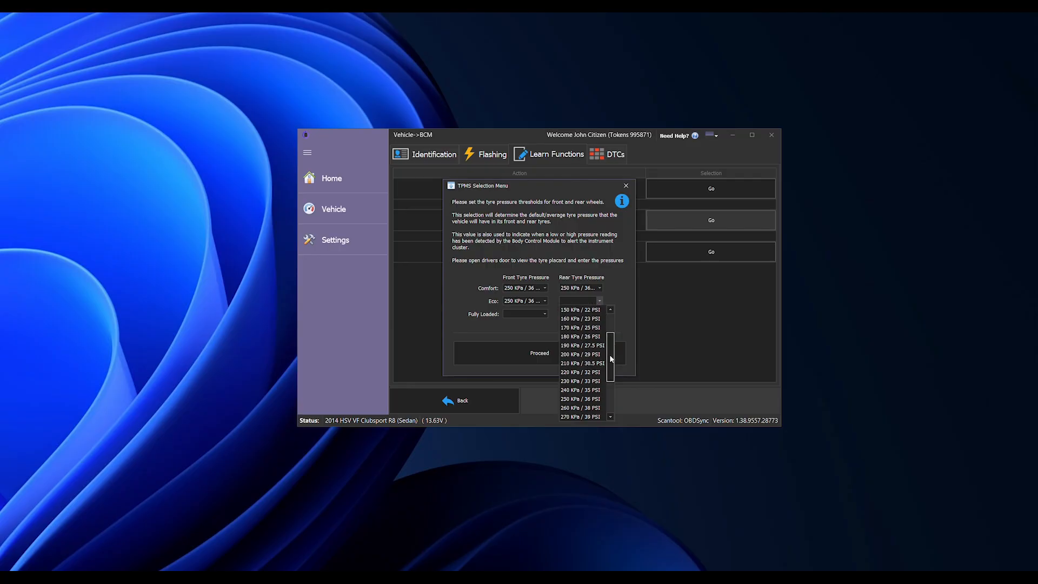
left_click_drag(610, 342, 609, 354)
left_click(572, 398)
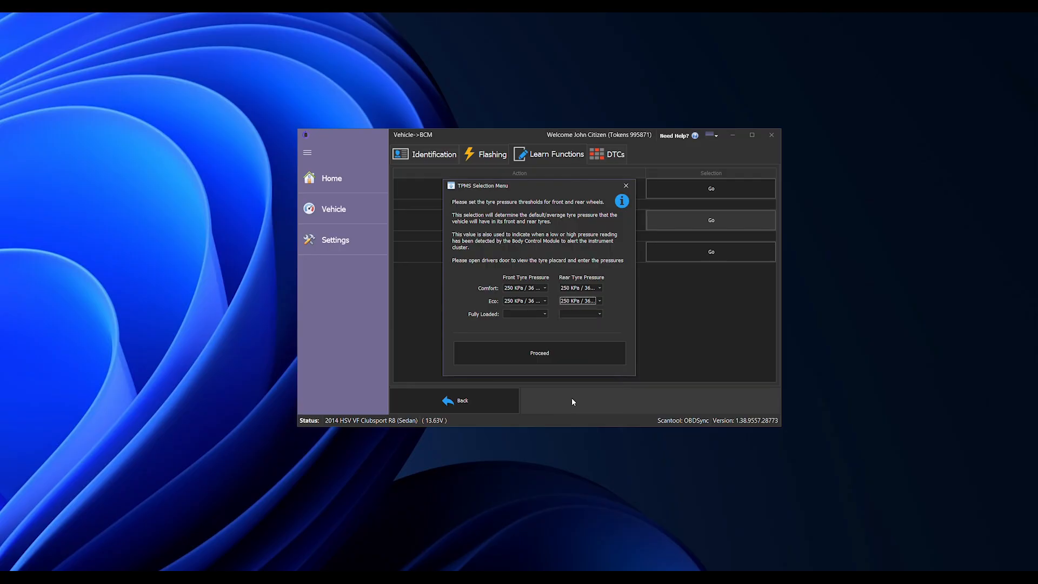
Set the Fully Loaded front and rear tyre pressures to 280 KPa / 41 PSI and run the learn action
left_click(546, 313)
left_click_drag(552, 358, 552, 369)
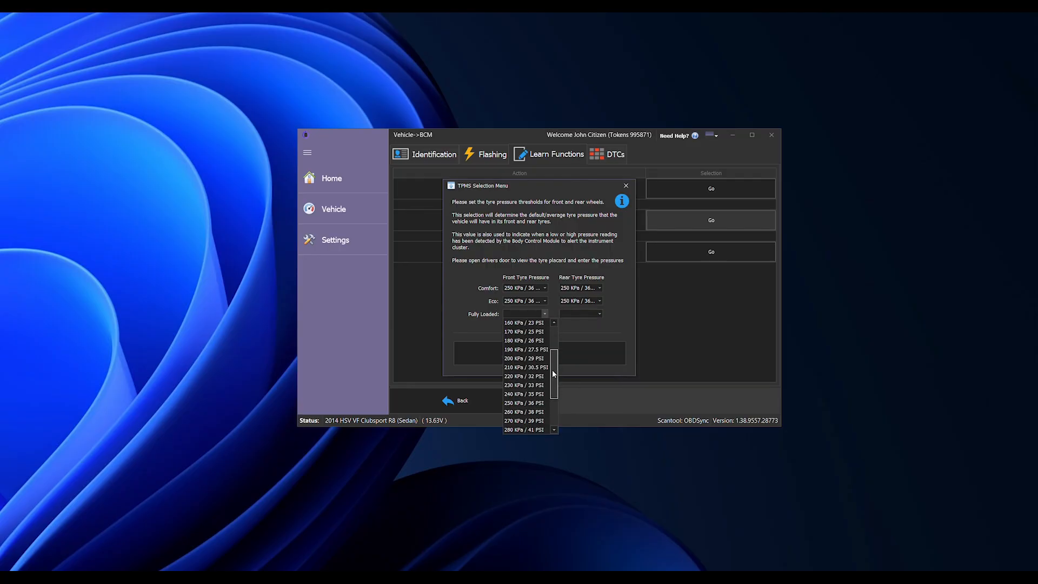
left_click(515, 430)
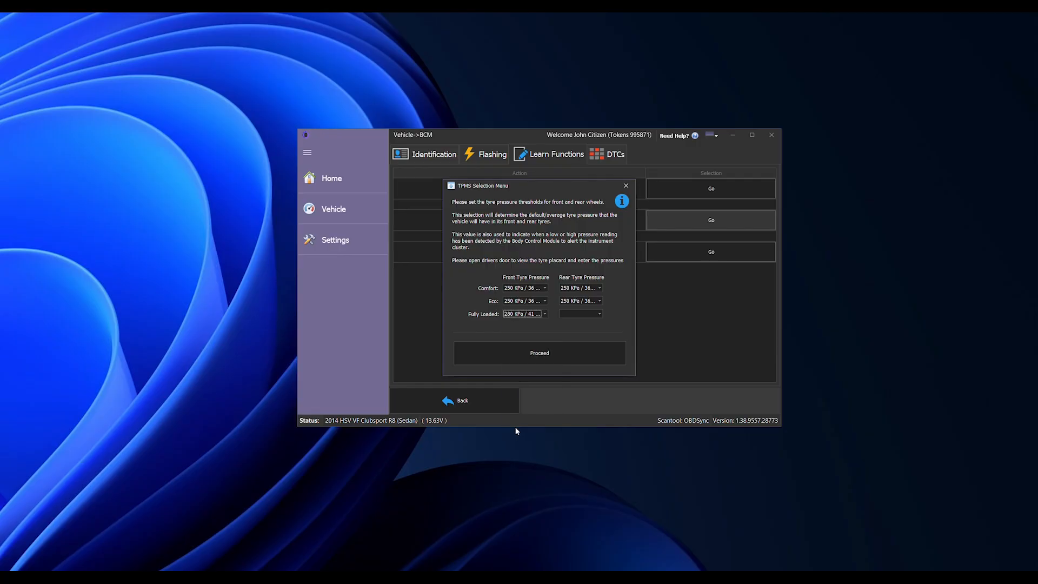
left_click(600, 313)
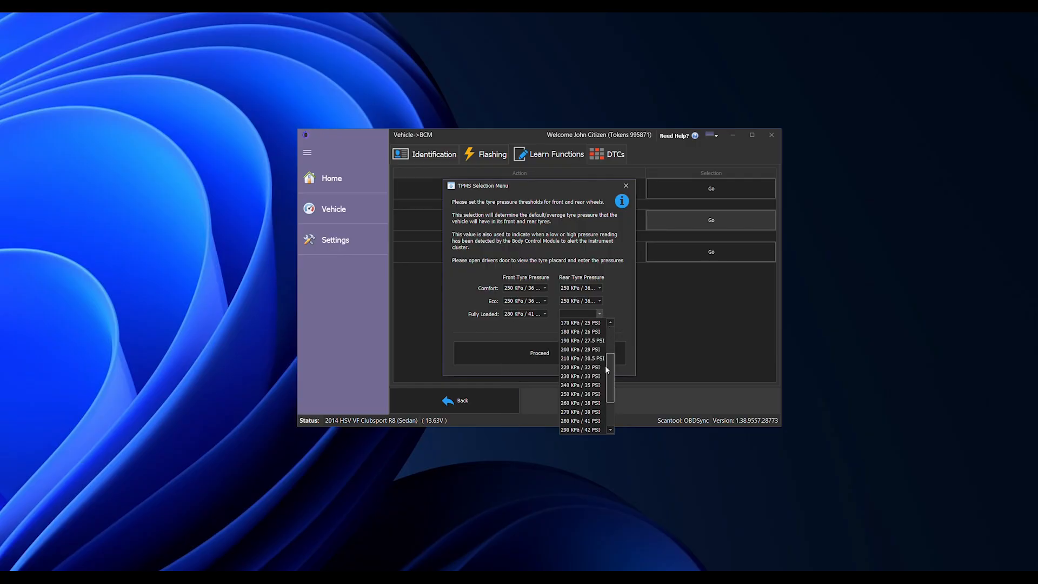
left_click(574, 412)
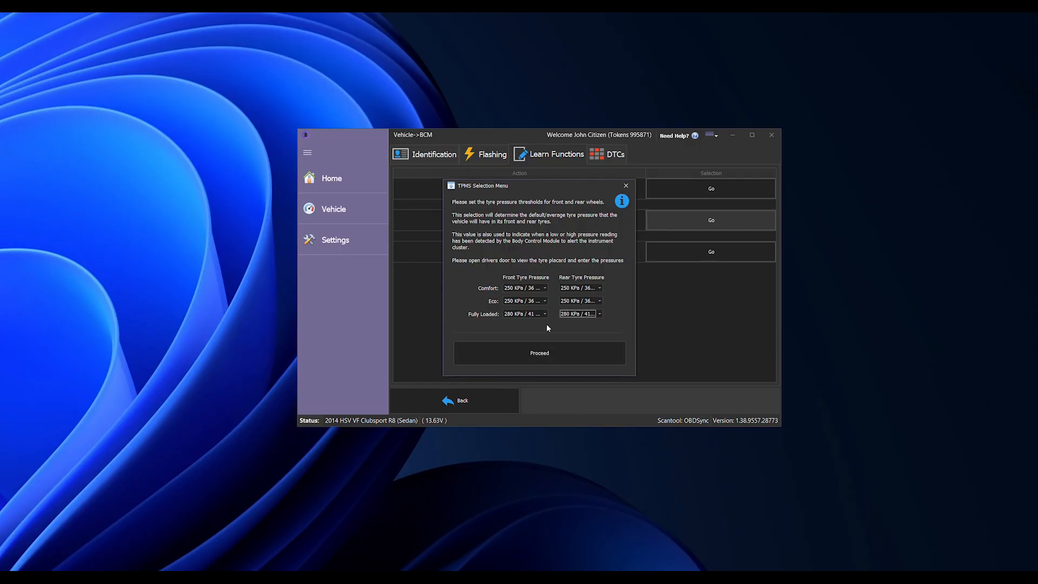
left_click(540, 356)
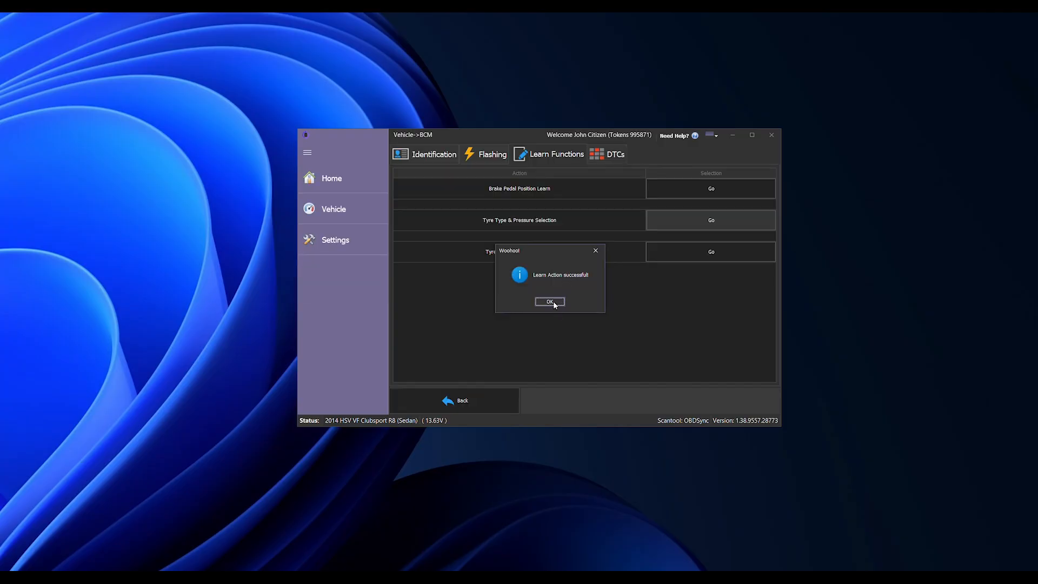
left_click(549, 302)
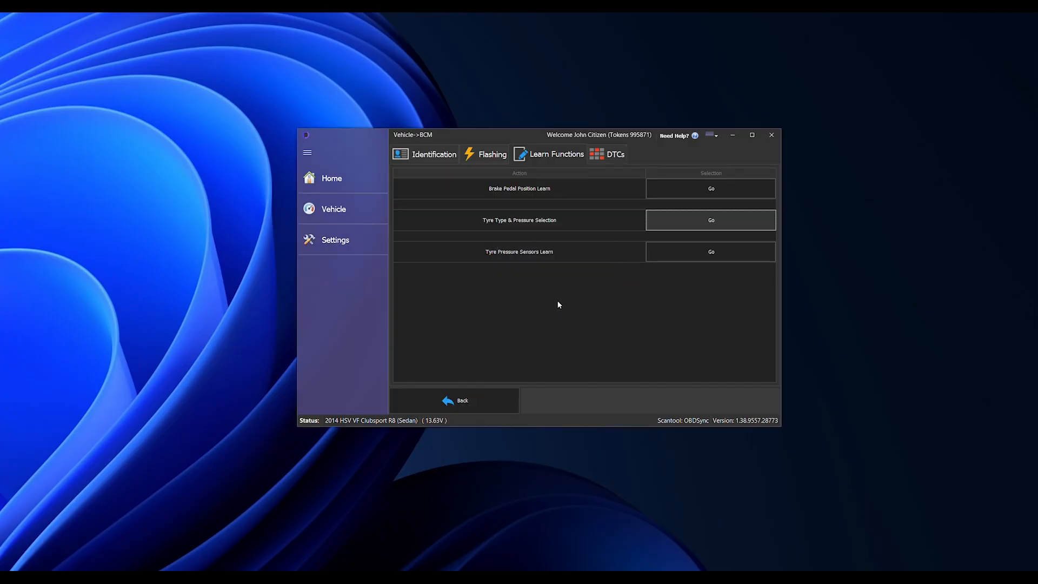